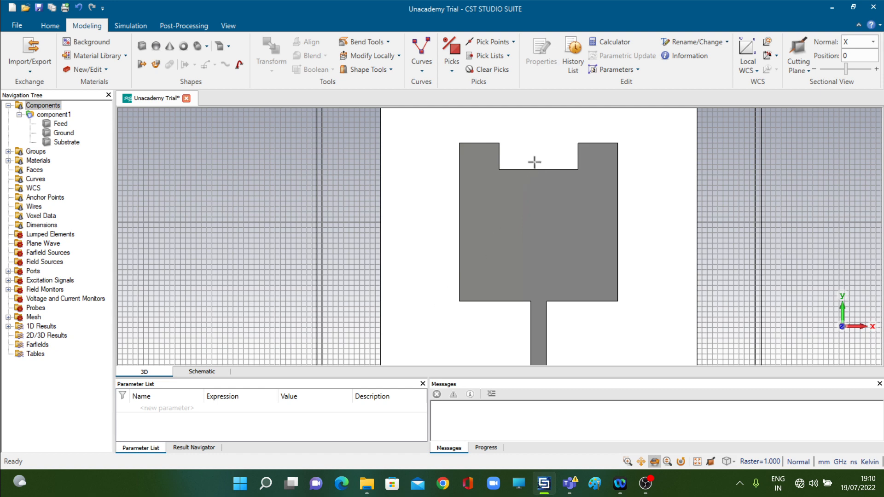
# Hide the boolean subtract entry of the Feed in the history list and update the structure
pyautogui.click(575, 53)
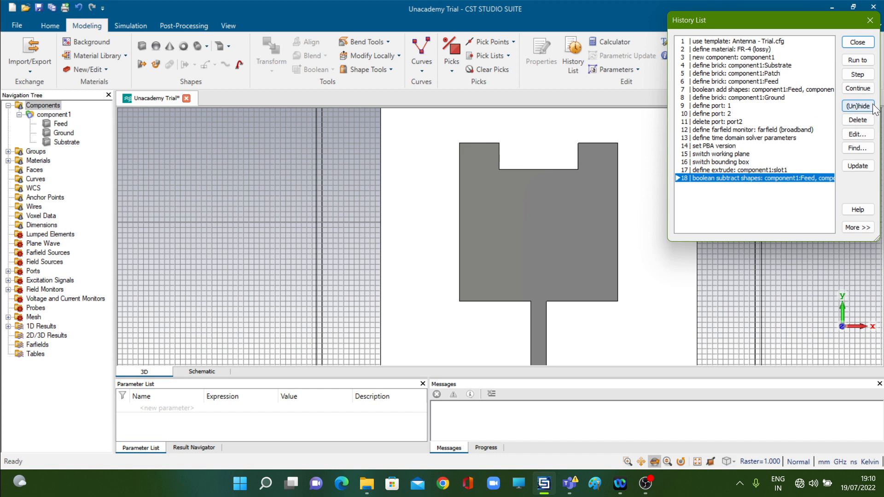
pyautogui.click(871, 21)
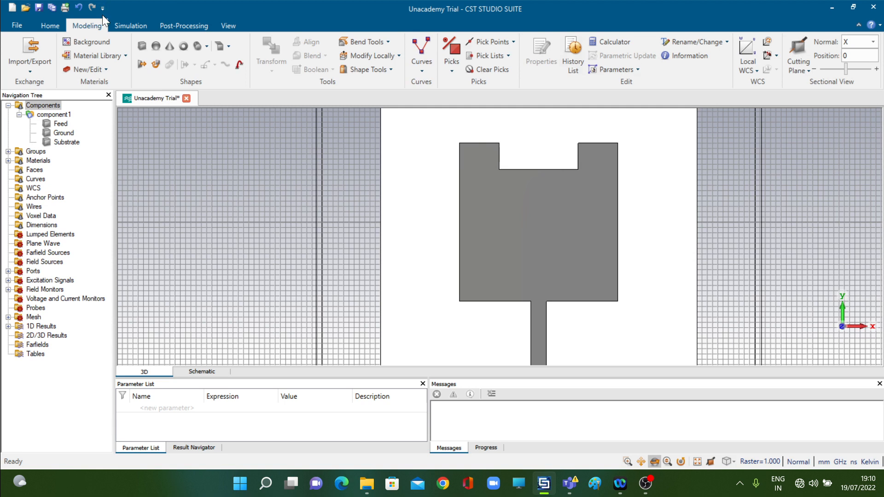
pyautogui.click(574, 61)
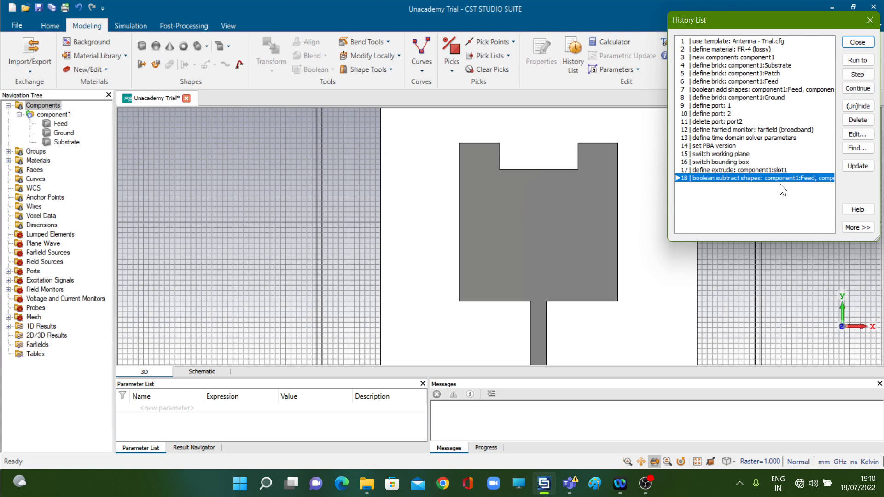
pyautogui.click(859, 106)
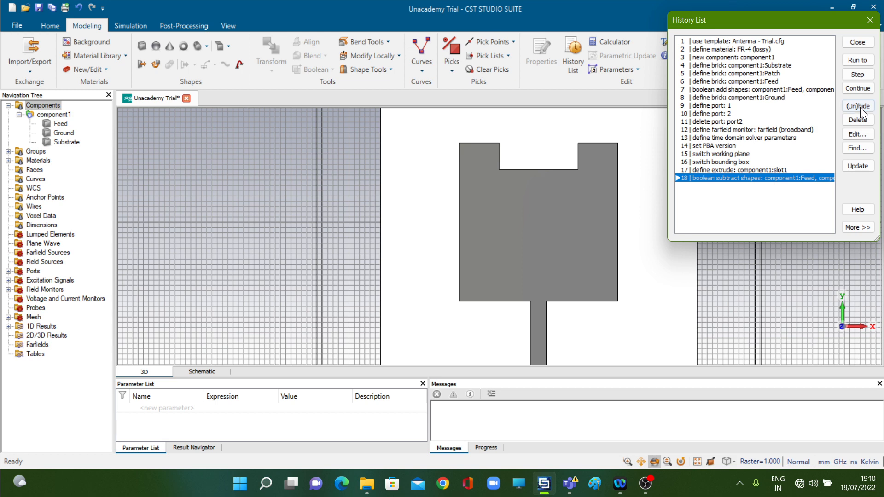
pyautogui.click(862, 42)
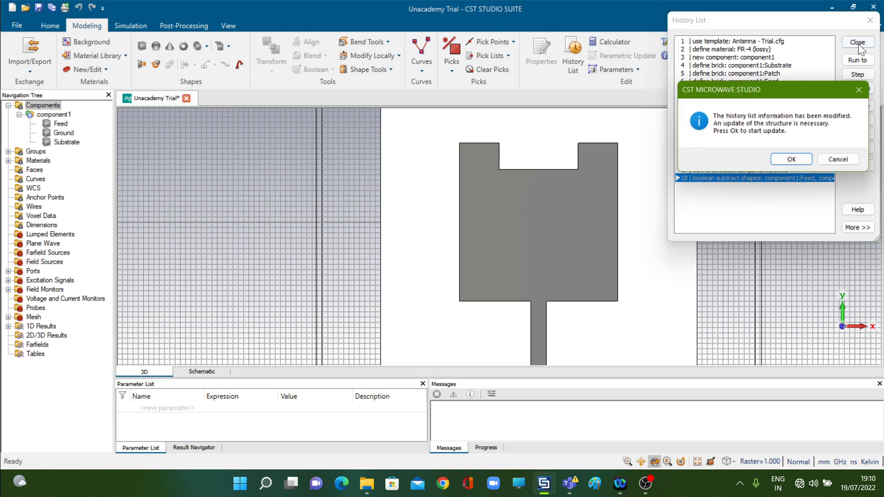
pyautogui.click(805, 160)
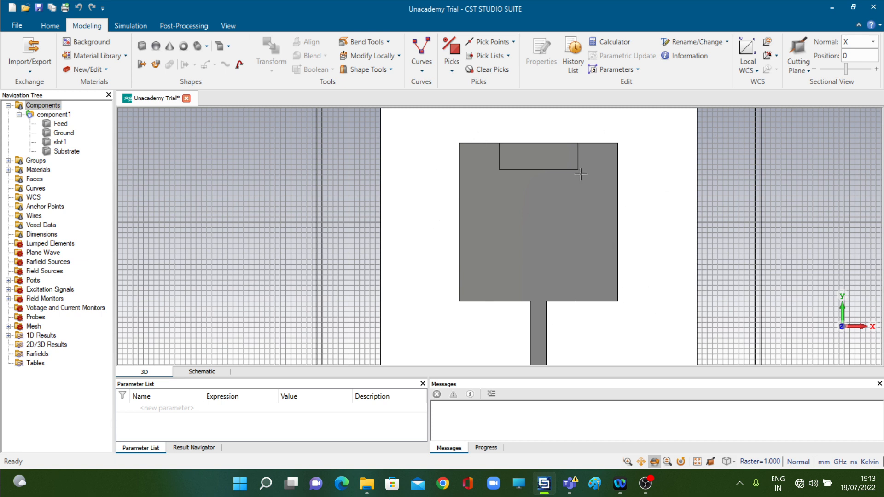
# Unhide the boolean subtract entry in the history list and update the structure
pyautogui.click(575, 59)
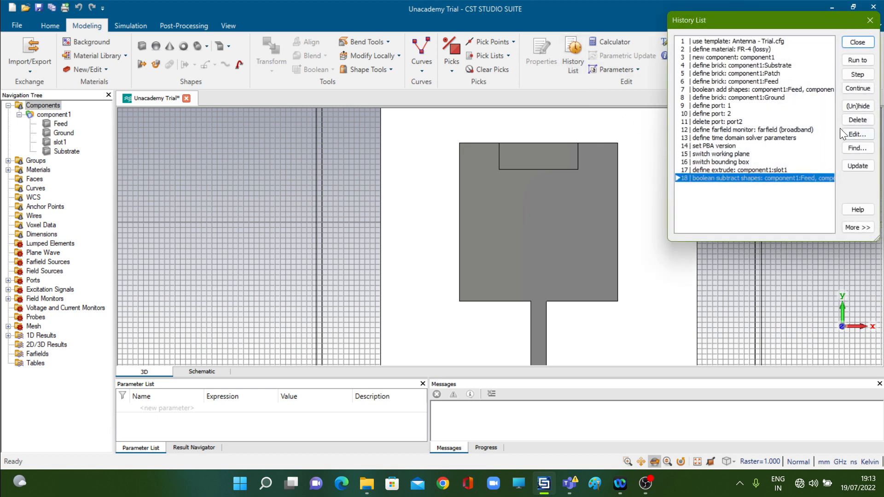
pyautogui.click(858, 106)
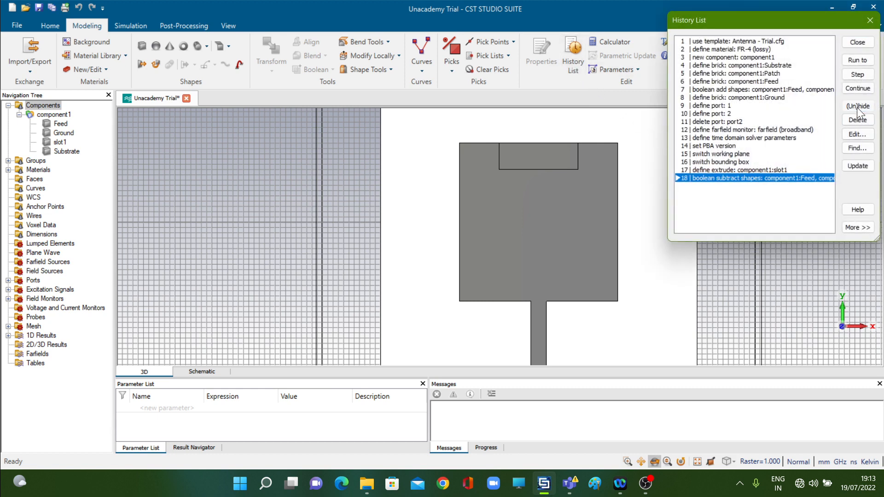
pyautogui.click(860, 43)
pyautogui.click(786, 157)
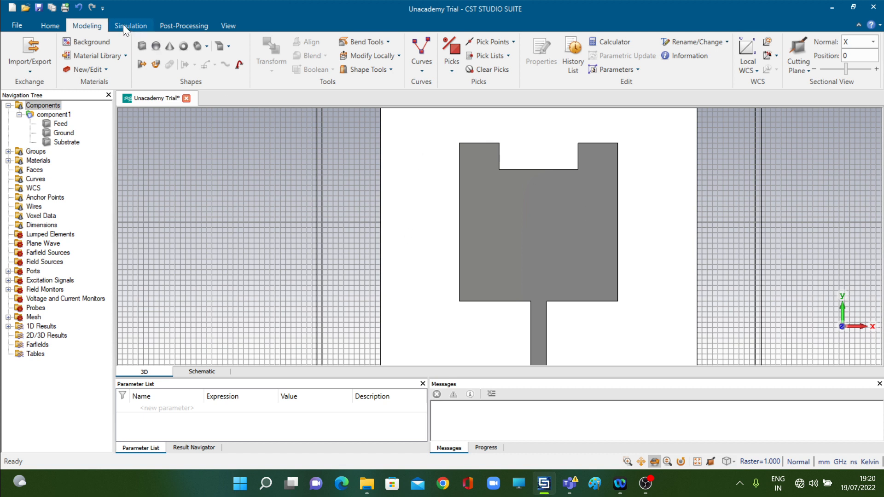
pyautogui.click(139, 67)
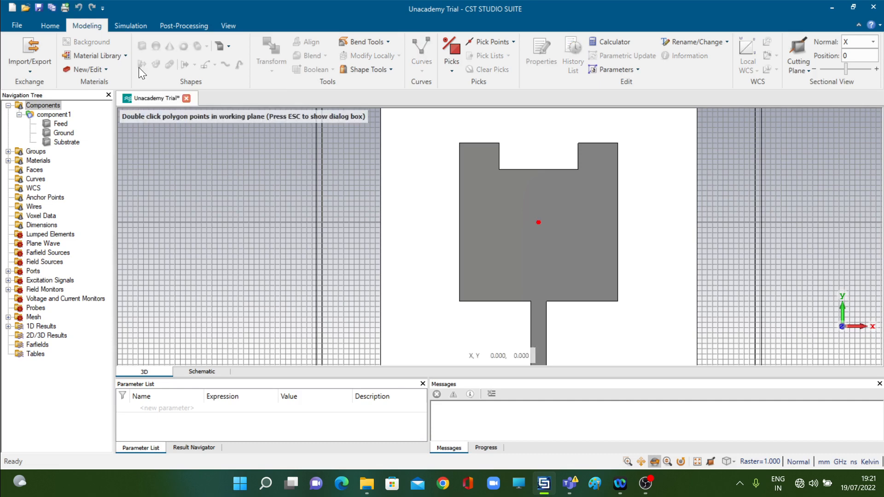
pyautogui.press('Escape')
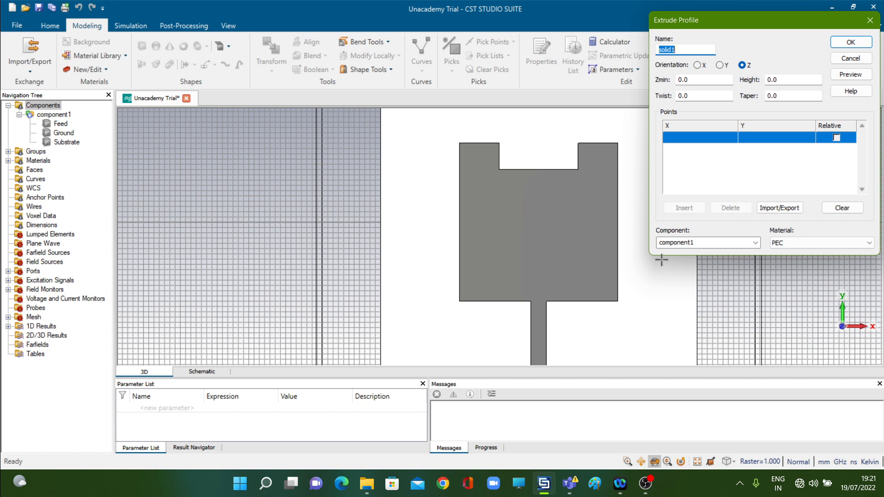
pyautogui.write('sloy')
pyautogui.write('t')
pyautogui.press('BackSpace')
pyautogui.write('right')
pyautogui.click(713, 84)
pyautogui.doubleClick(713, 83)
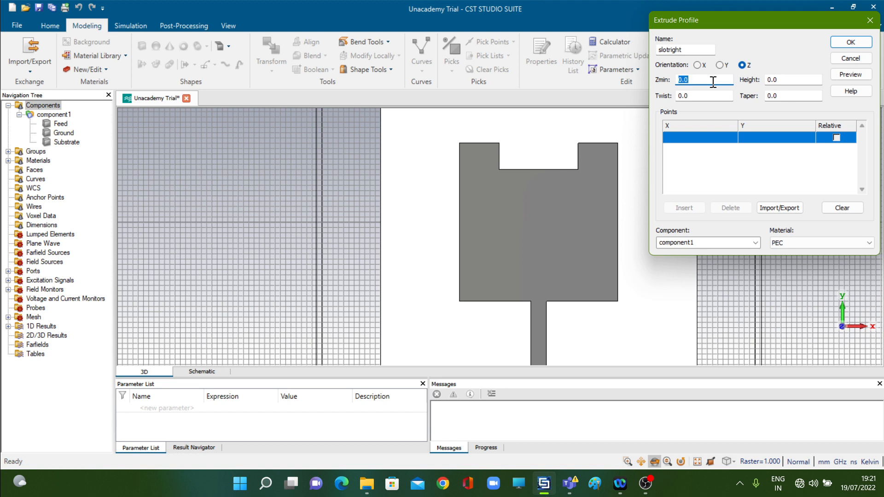
pyautogui.write('1.6')
pyautogui.press('Tab')
pyautogui.write('0.002')
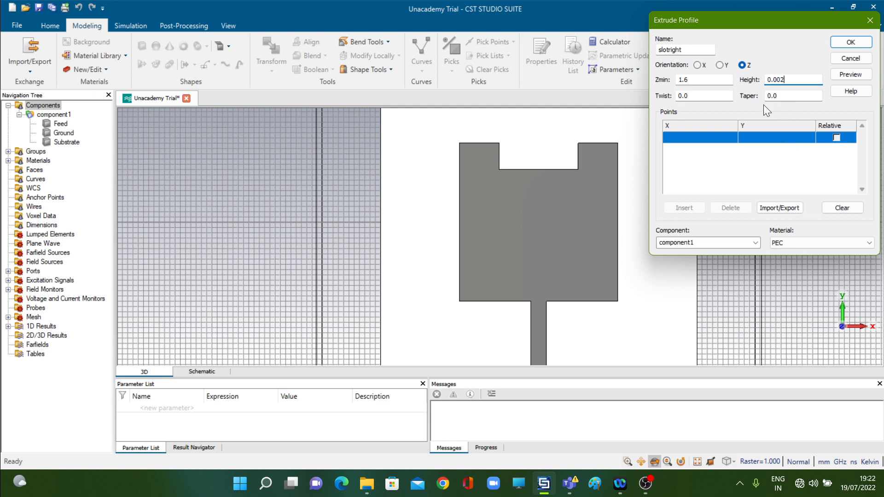
pyautogui.click(698, 135)
pyautogui.click(699, 136)
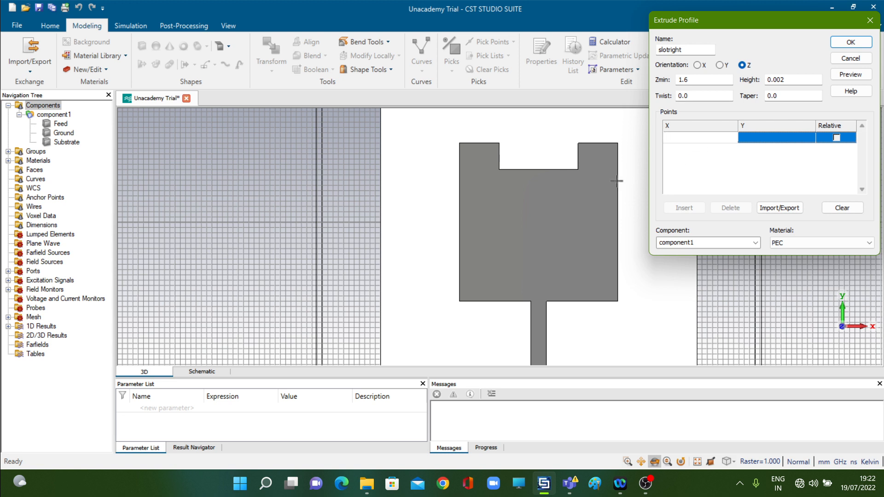
pyautogui.click(870, 20)
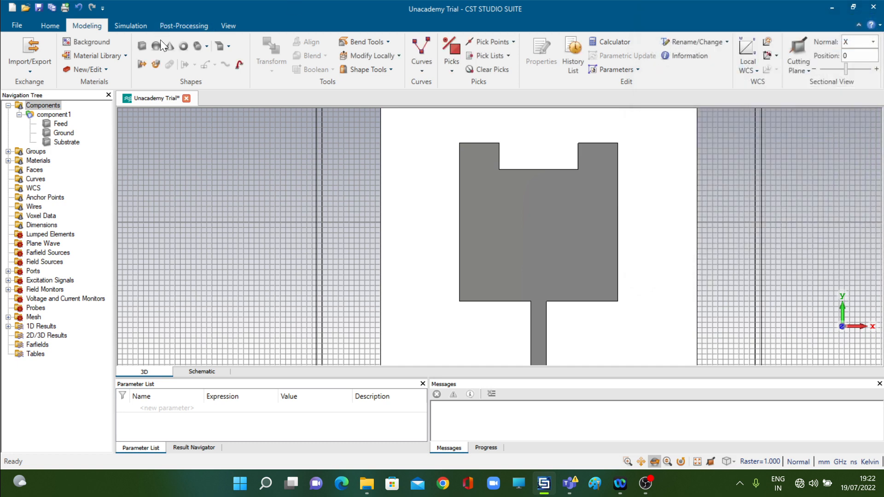
# Start an extruded profile named slotright with Zmin 1.6 and height 0.002
pyautogui.click(61, 123)
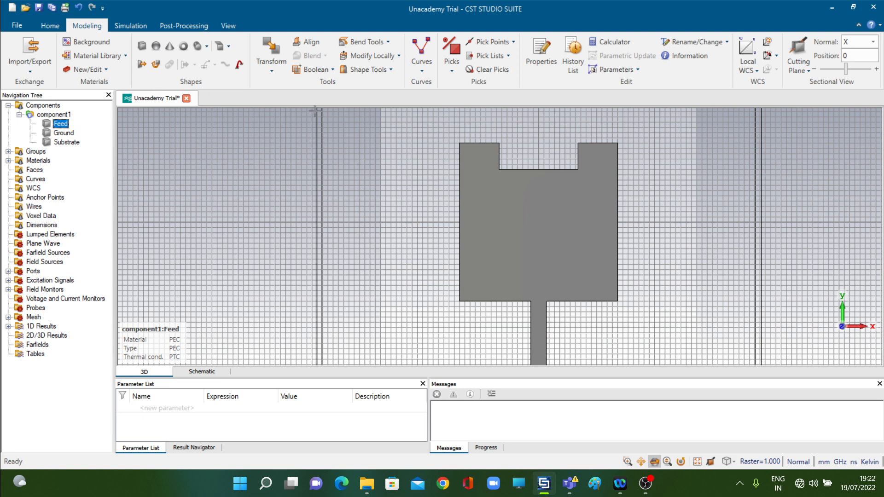
pyautogui.click(140, 65)
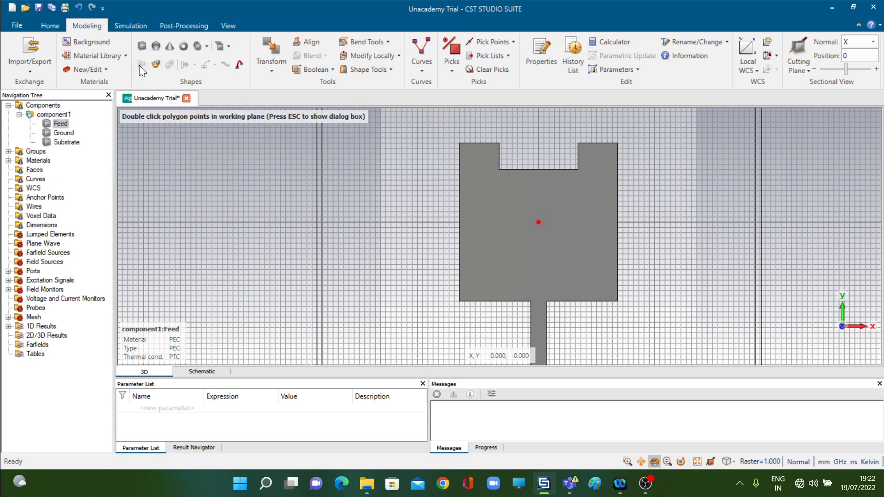
pyautogui.press('Escape')
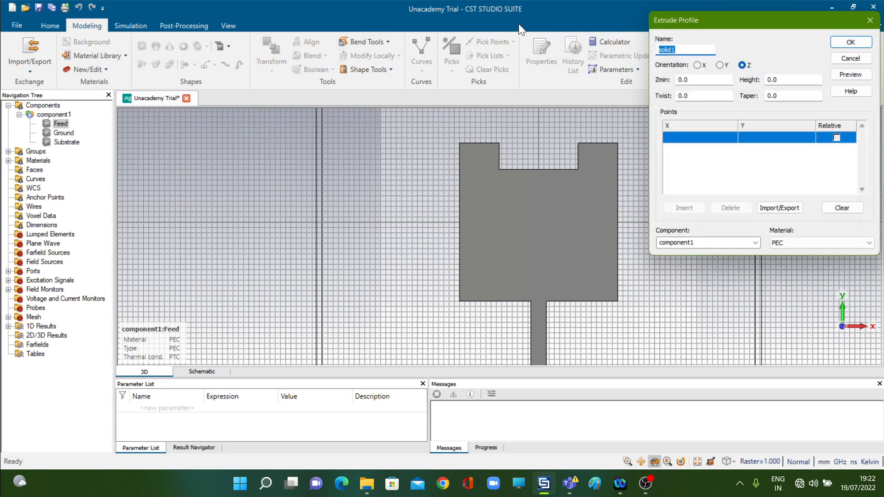
pyautogui.write('slotright')
pyautogui.doubleClick(699, 80)
pyautogui.write('1.6')
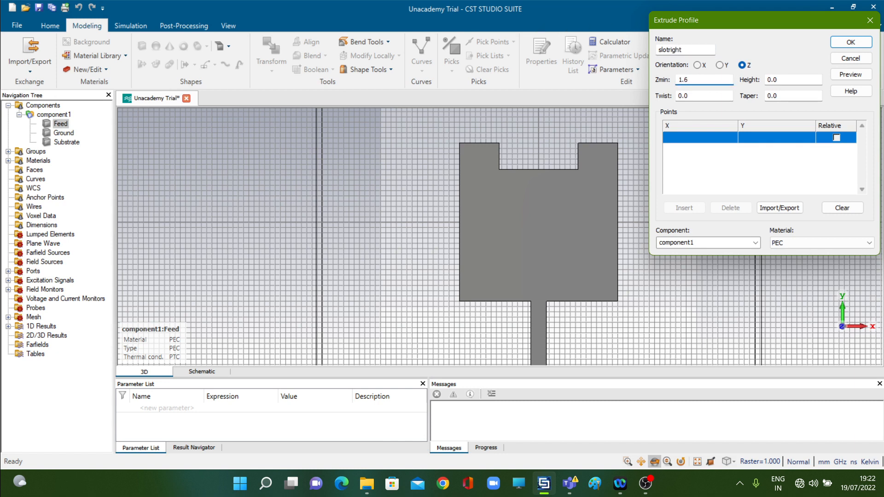
pyautogui.press('Tab')
pyautogui.write('0.002')
# Enter the slotright profile's outer edge points (15, 7.5) and (15, -7.5)
pyautogui.click(705, 138)
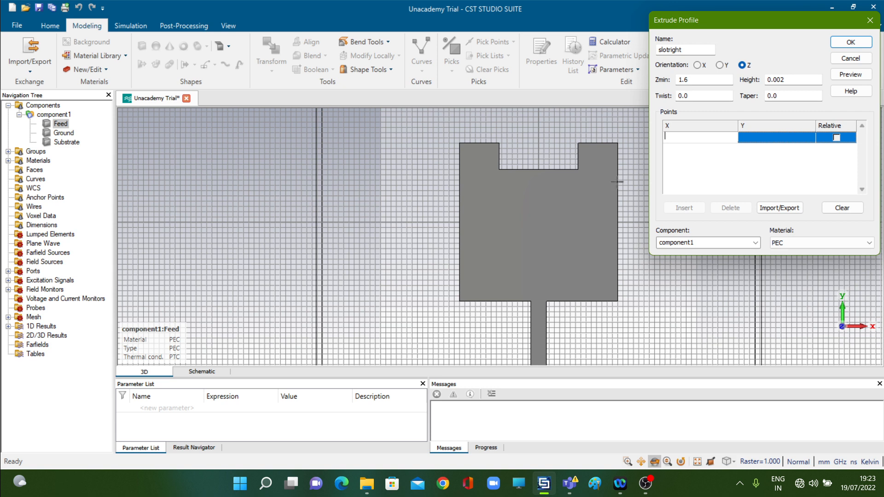
pyautogui.write('15')
pyautogui.press('Tab')
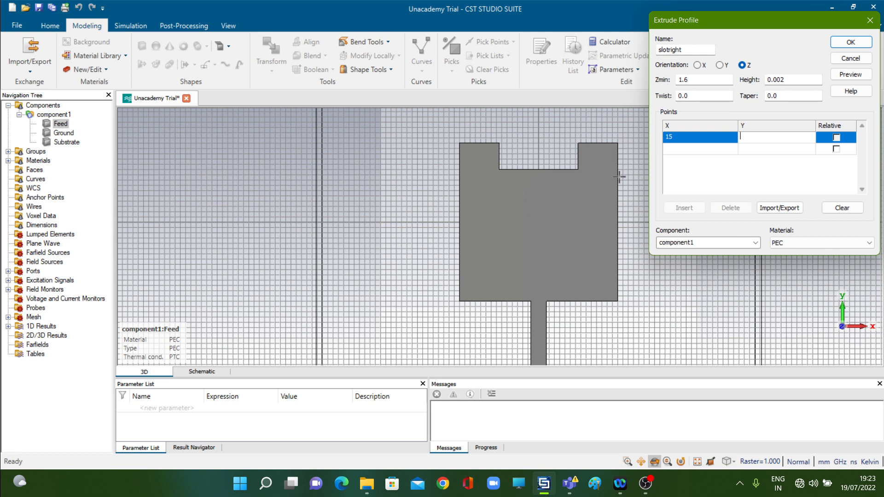
pyautogui.write('7.5')
pyautogui.press('Return')
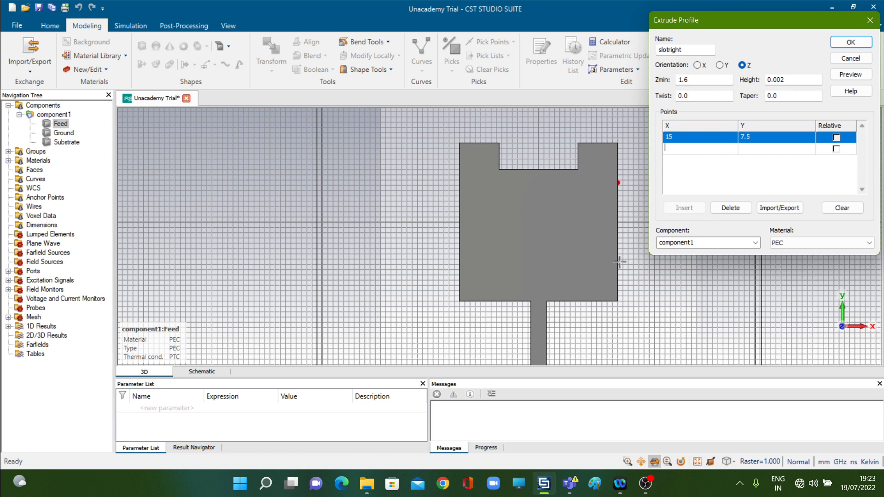
pyautogui.write('15')
pyautogui.press('Tab')
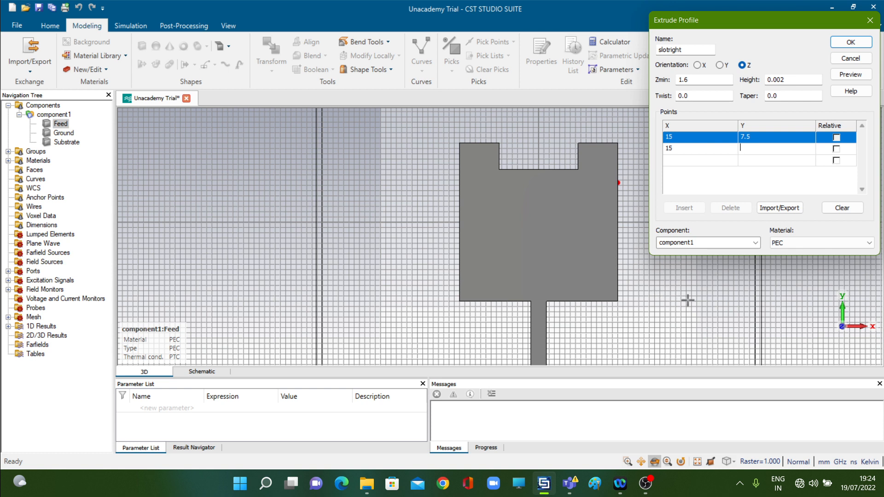
pyautogui.write('-7.5')
pyautogui.press('Tab')
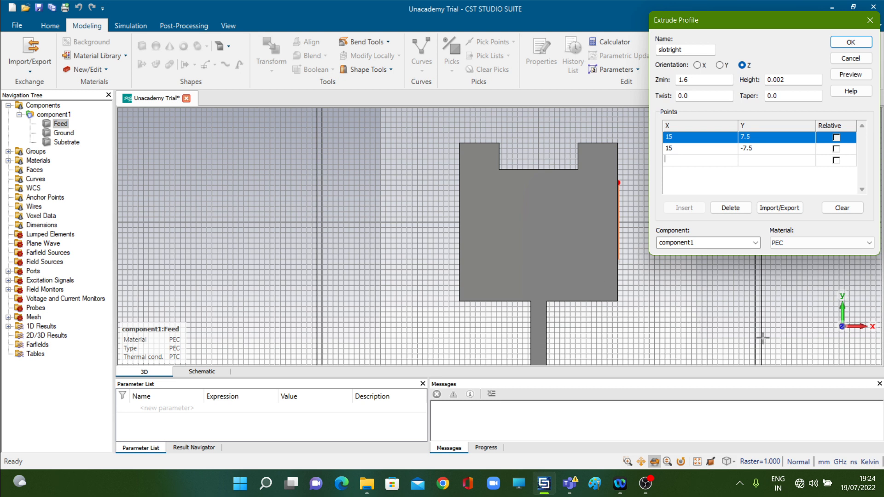
# Add the inner edge points (10, -7.5) and (10, 7.5), preview the profile and create the slotright solid
pyautogui.write('10')
pyautogui.press('Tab')
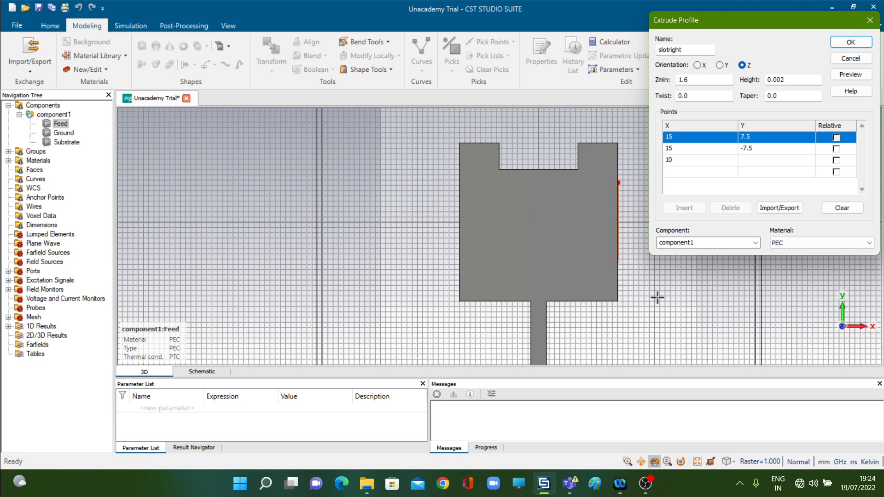
pyautogui.write('-7.5')
pyautogui.press('Tab')
pyautogui.write('10')
pyautogui.press('Tab')
pyautogui.write('7.5')
pyautogui.click(841, 77)
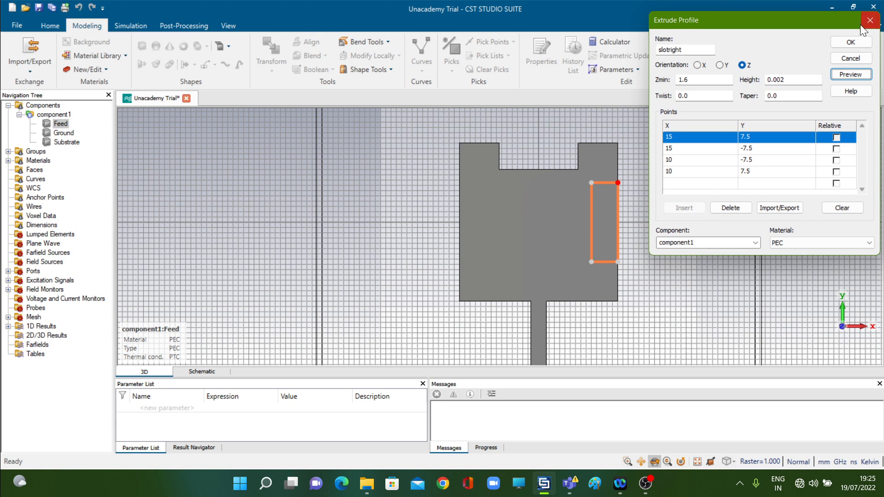
pyautogui.click(850, 42)
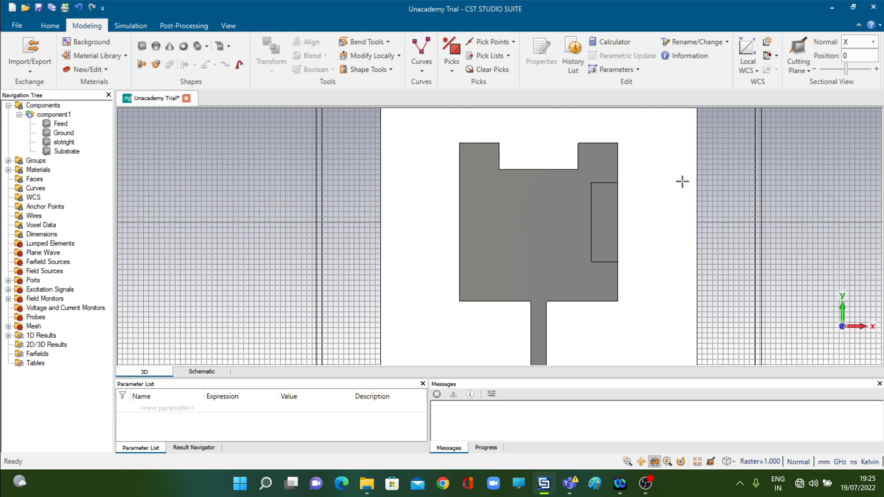
# Subtract the slotright solid from the Feed shape with a Boolean operation
pyautogui.click(533, 232)
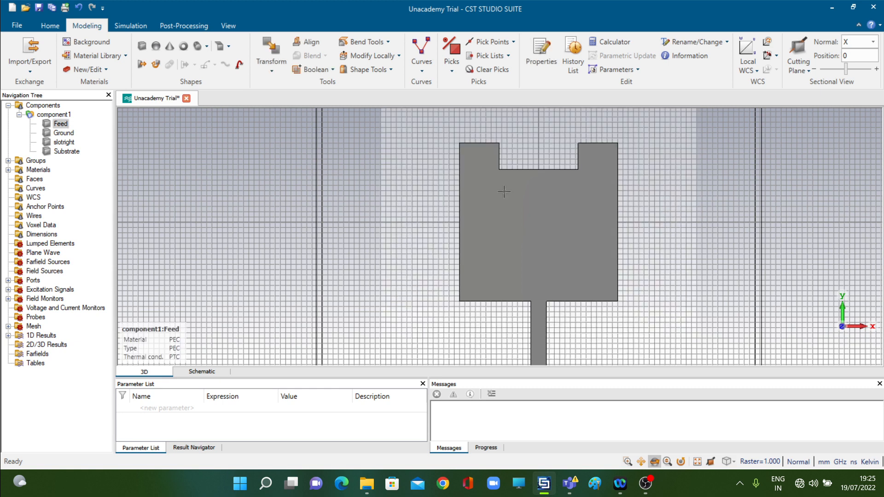
pyautogui.click(333, 70)
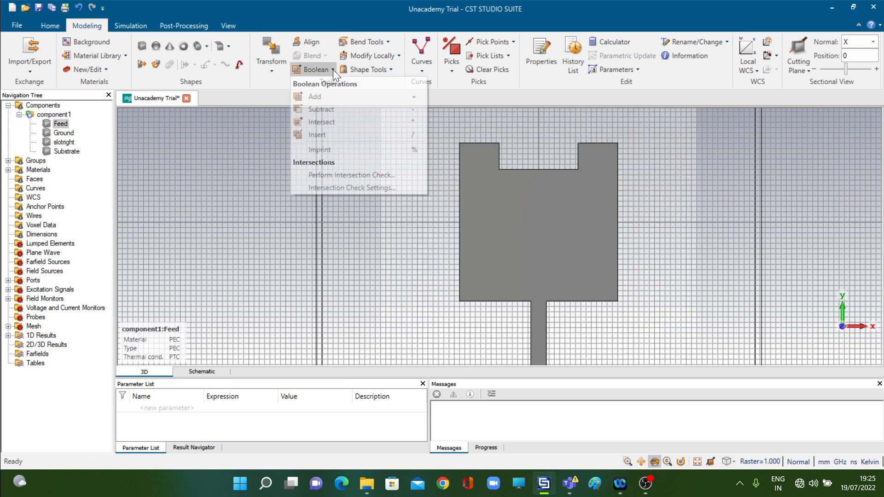
pyautogui.click(325, 108)
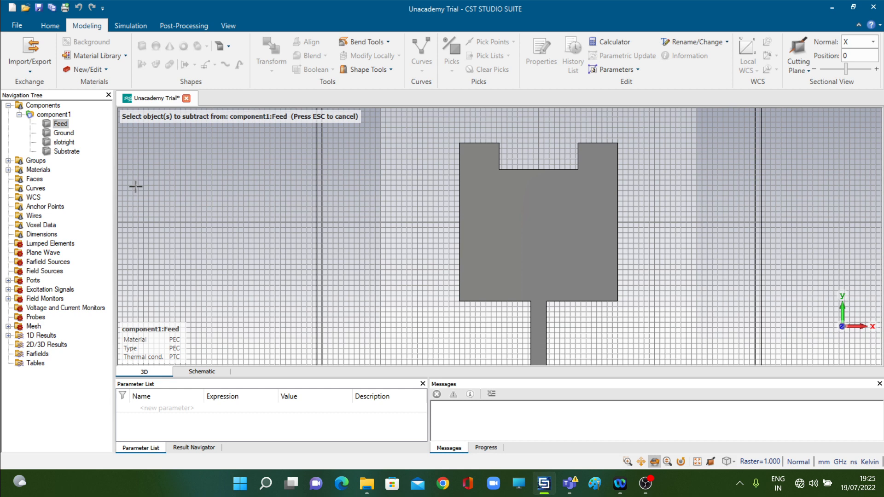
pyautogui.click(64, 144)
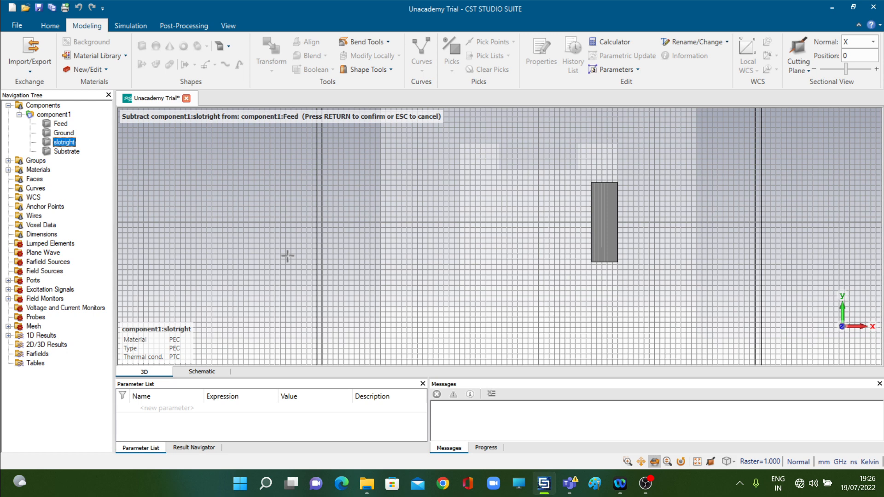
pyautogui.press('Return')
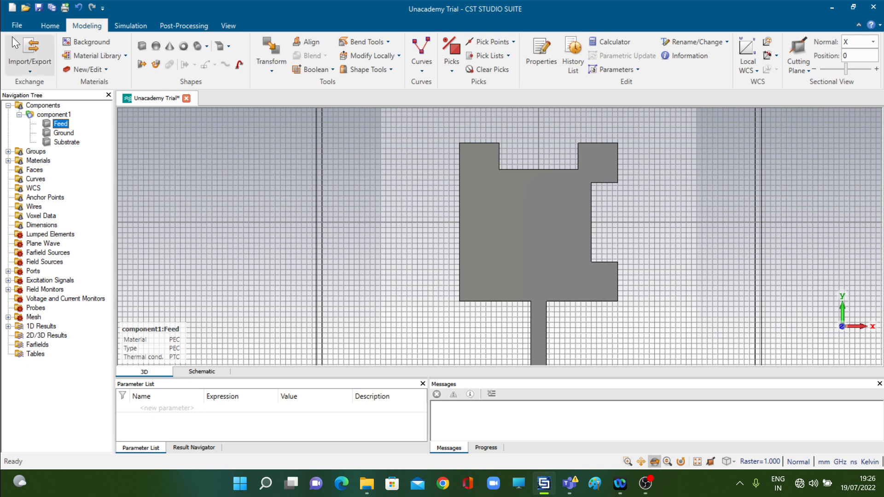
# Start an extruded profile named slotleft with Zmin 1.6 and height 0.002
pyautogui.click(143, 64)
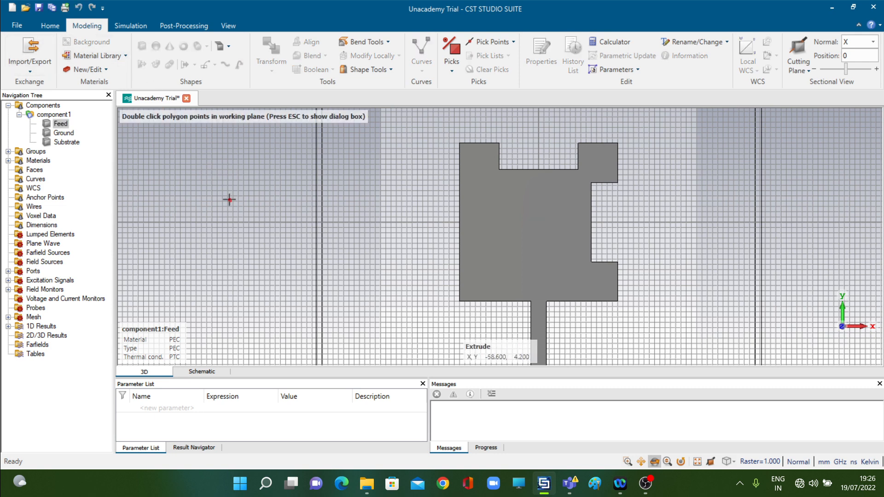
pyautogui.press('Escape')
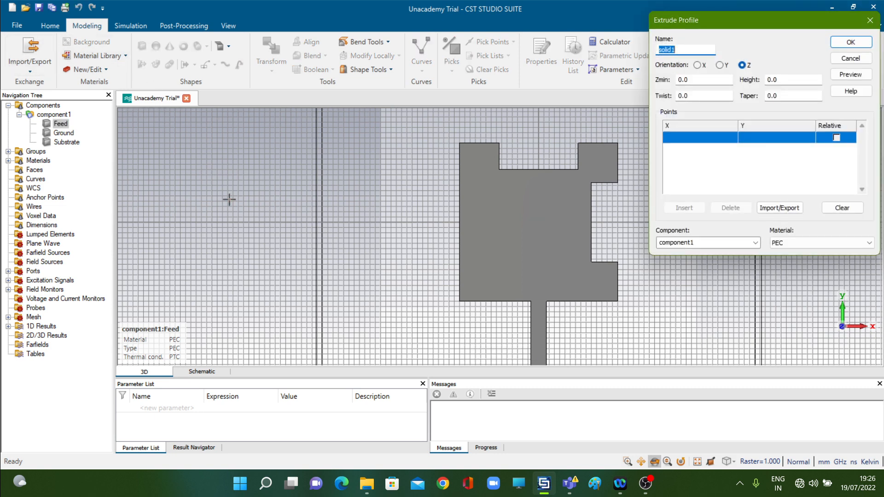
pyautogui.write('slotleft')
pyautogui.click(717, 79)
pyautogui.write('1.6')
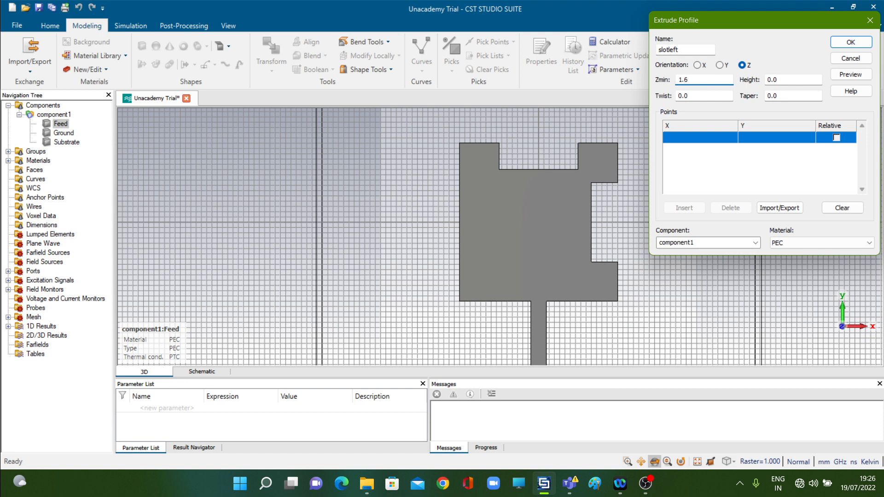
pyautogui.press('Tab')
pyautogui.write('0.002')
# Enter the slotleft profile's outer edge points (-15, 7.5) and (-15, -7.5)
pyautogui.click(694, 140)
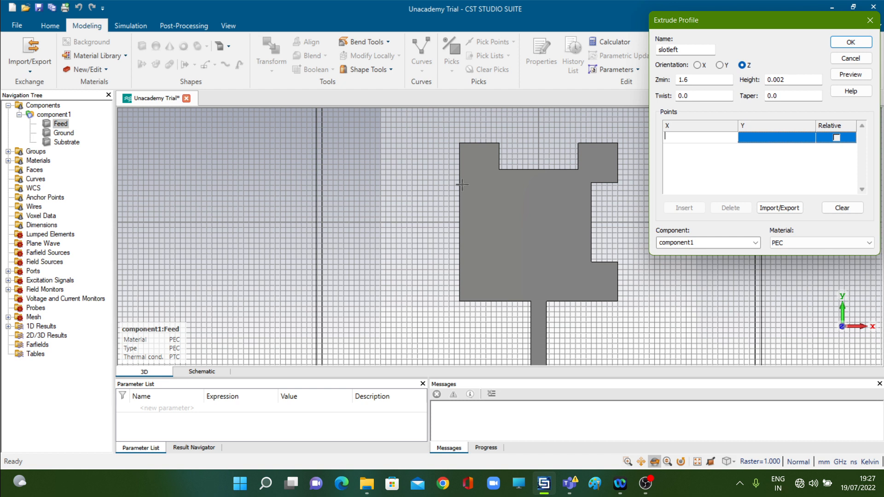
pyautogui.write('-15')
pyautogui.press('Tab')
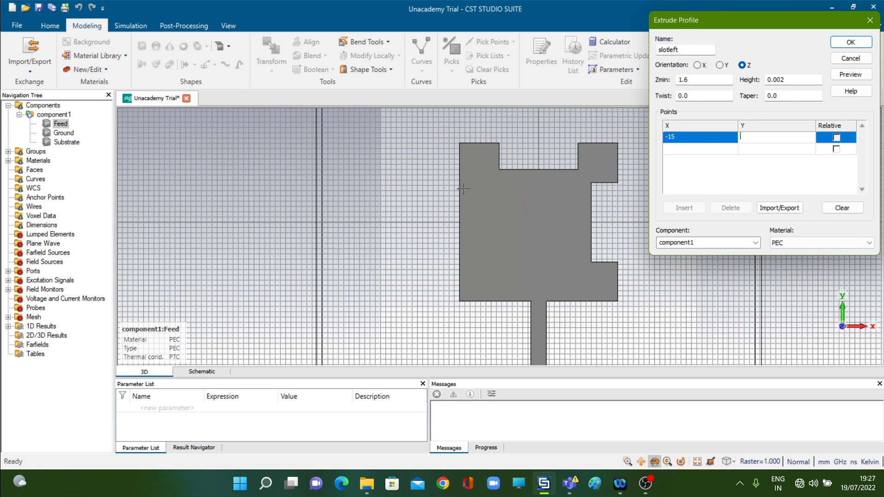
pyautogui.write('7.5')
pyautogui.press('Return')
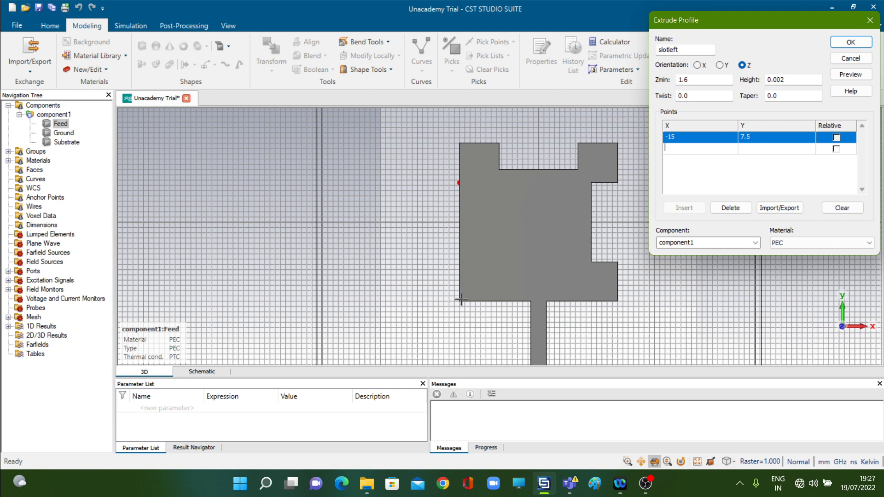
pyautogui.write('-15')
pyautogui.press('Tab')
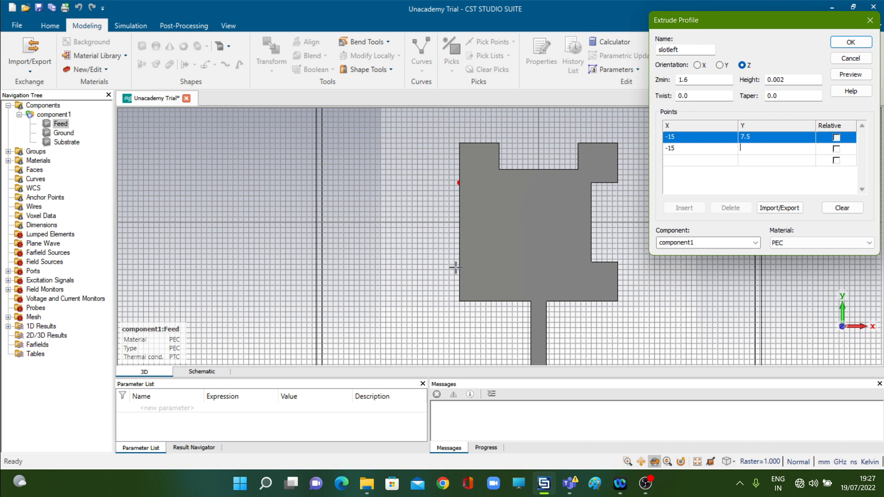
pyautogui.write('-7.5')
pyautogui.press('Return')
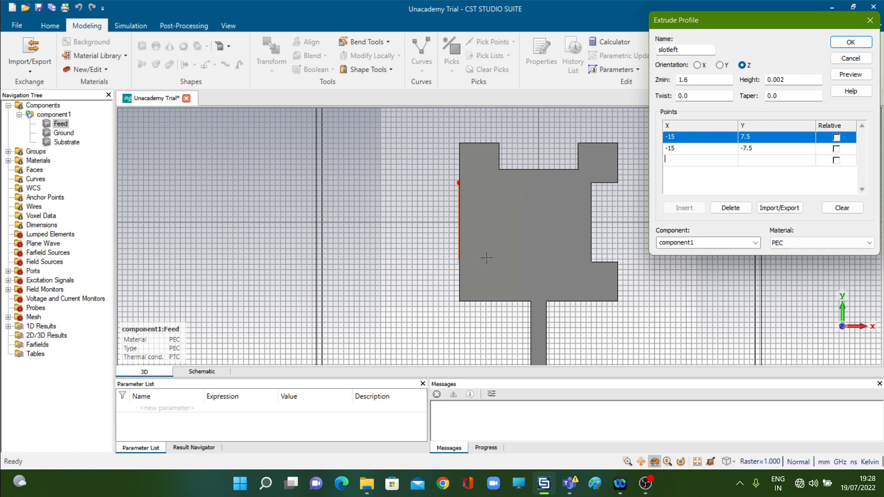
# Add the inner edge points (-10, -7.5) and (-10, 7.5), preview the profile and create the slotleft solid
pyautogui.write('-10')
pyautogui.press('Tab')
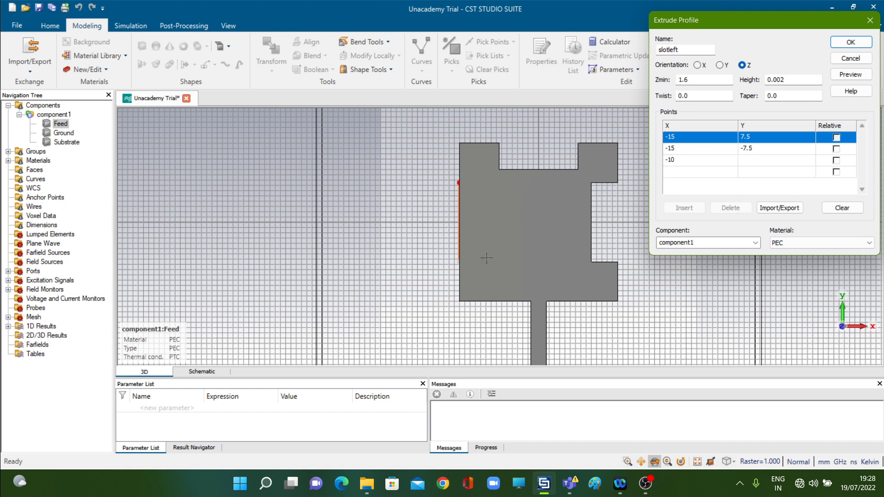
pyautogui.write('-7.5')
pyautogui.press('Return')
pyautogui.write('-10')
pyautogui.press('Tab')
pyautogui.write('7.5')
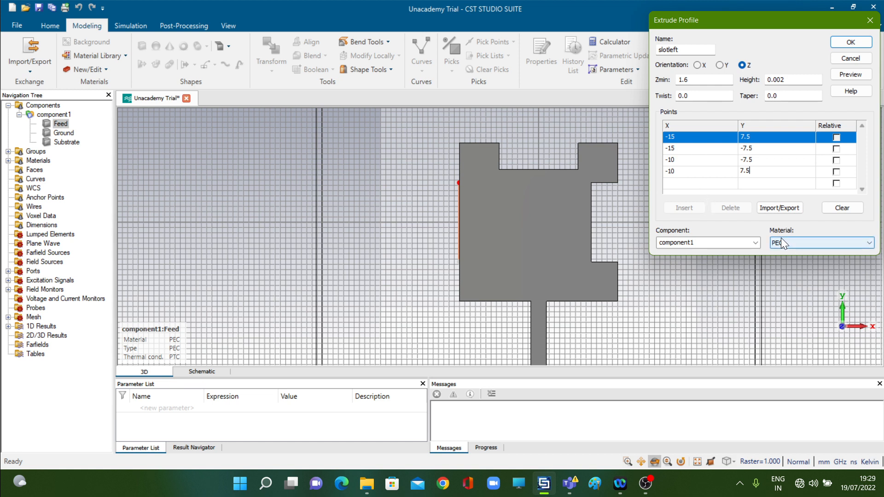
pyautogui.click(850, 74)
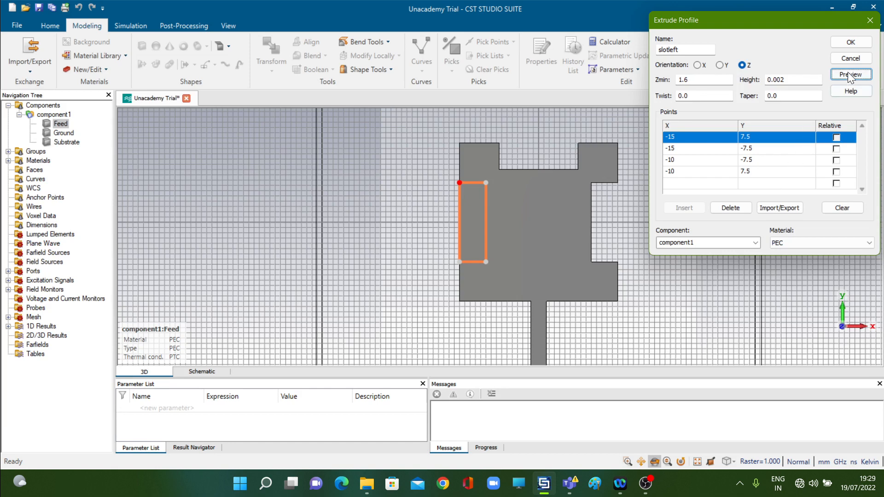
pyautogui.click(850, 41)
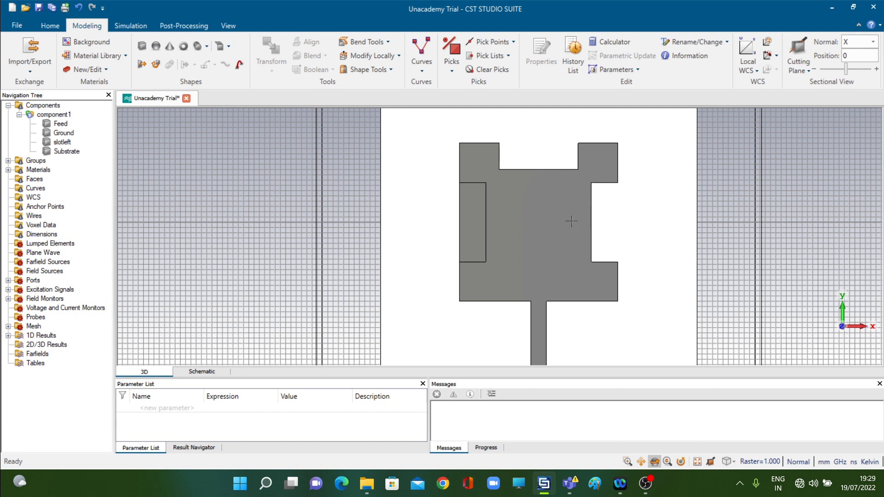
# Subtract the slotleft solid from the Feed shape with a Boolean operation
pyautogui.click(538, 226)
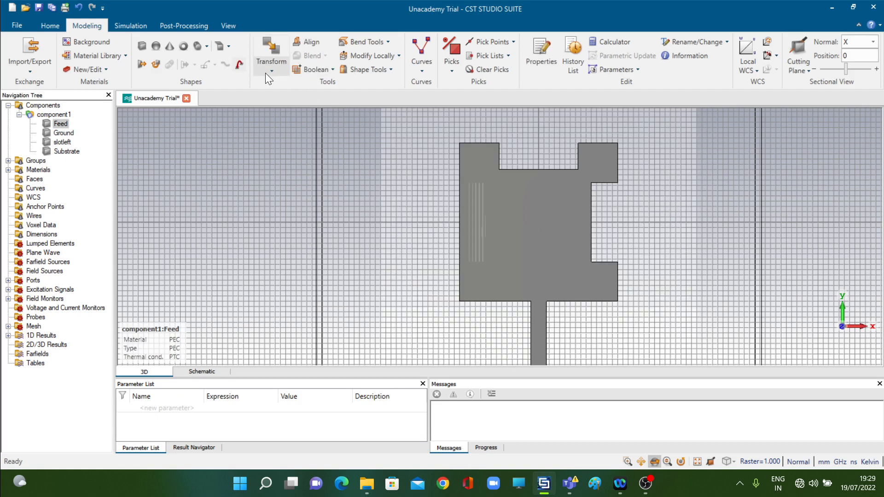
pyautogui.click(333, 69)
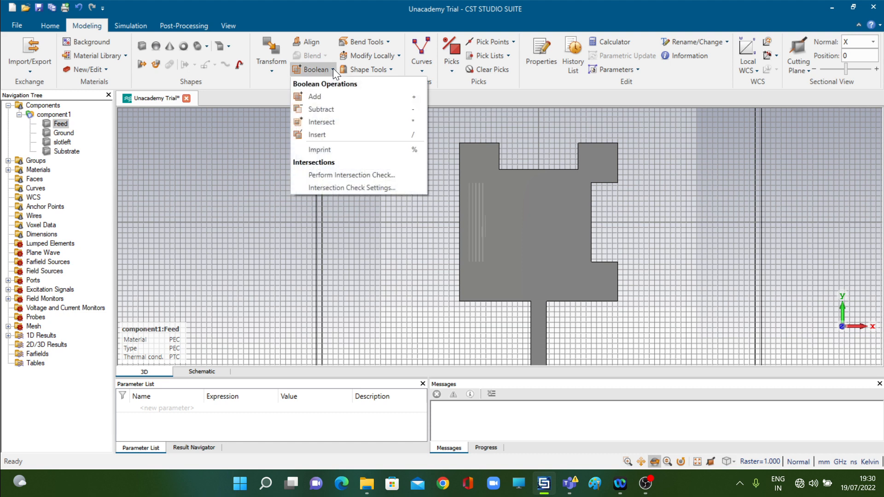
pyautogui.click(325, 110)
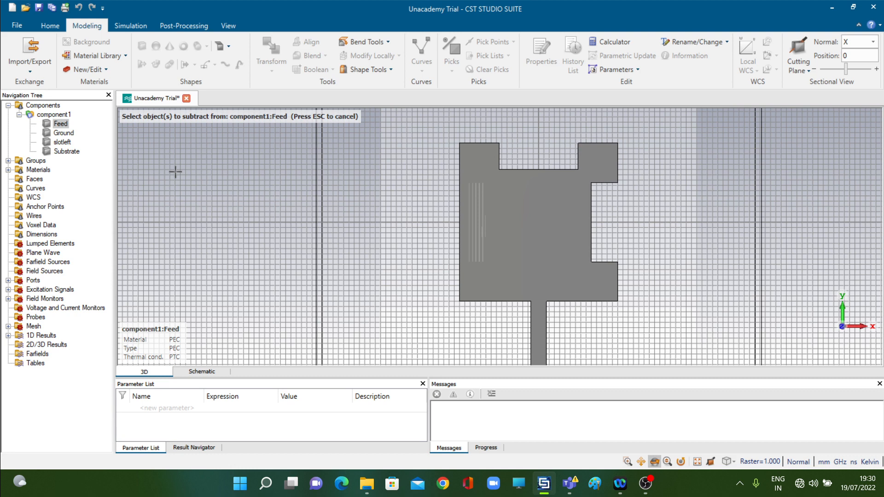
pyautogui.click(63, 143)
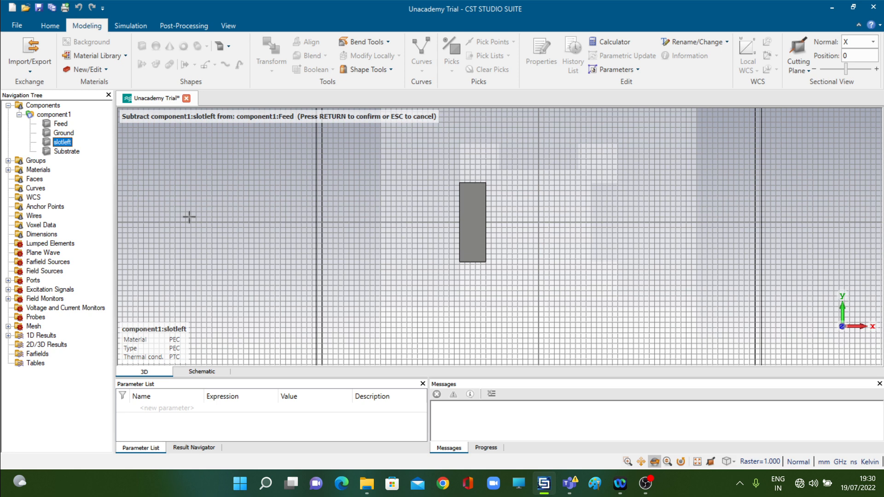
pyautogui.press('Return')
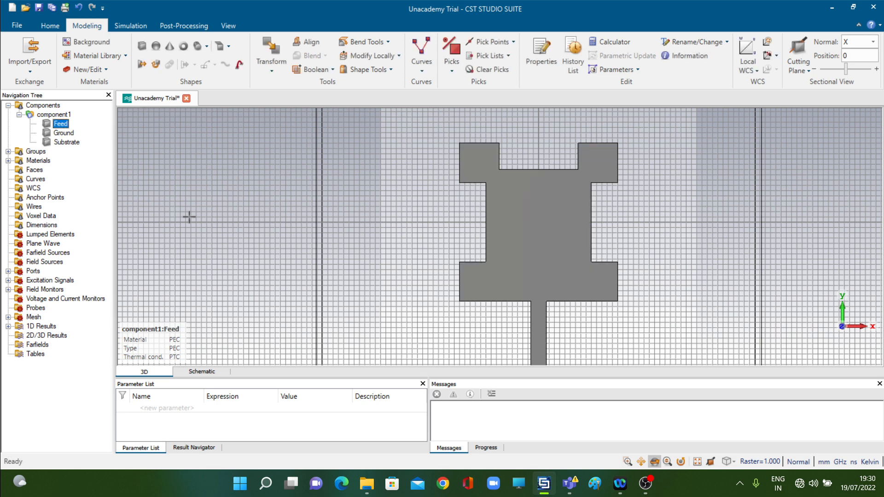